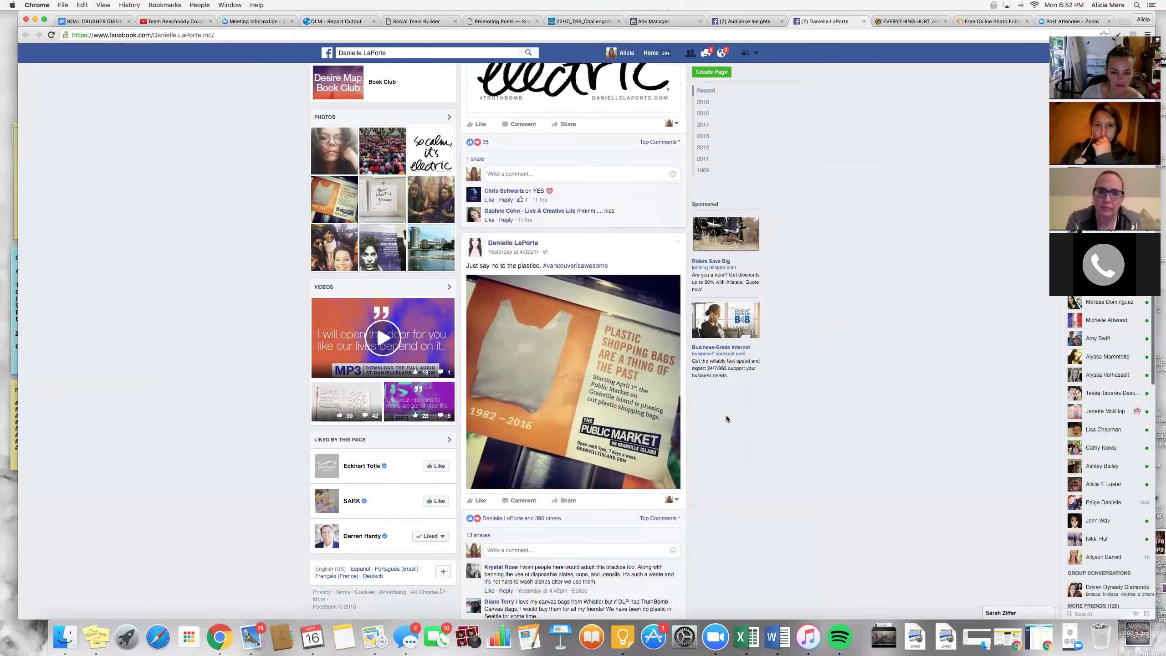
- Close the Danielle LaPorte page, open the Marie Forleo page from the audience's page likes, and review its posts
click(863, 22)
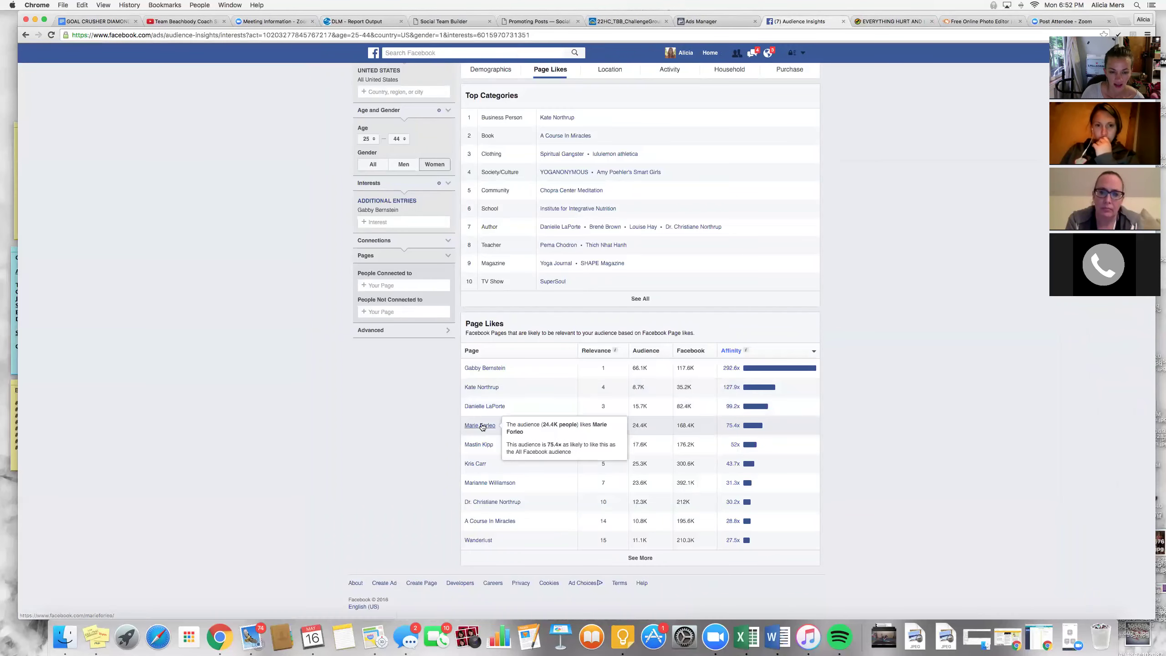
mouse_move(482, 407)
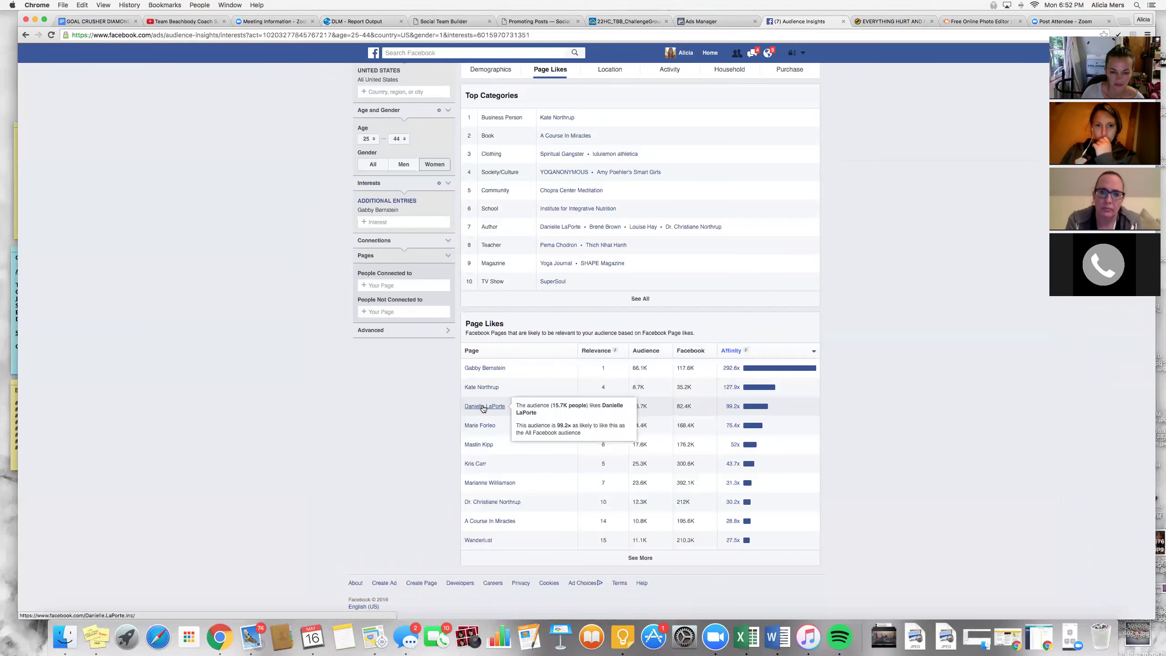
click(480, 426)
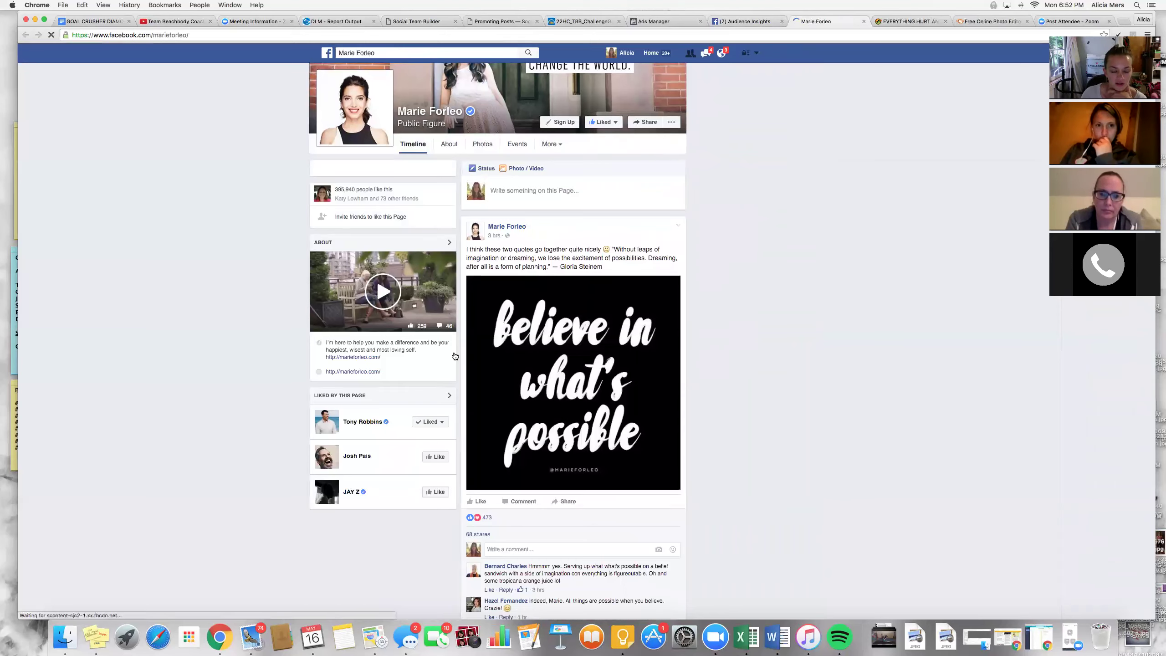
scroll(748, 457, down, 10)
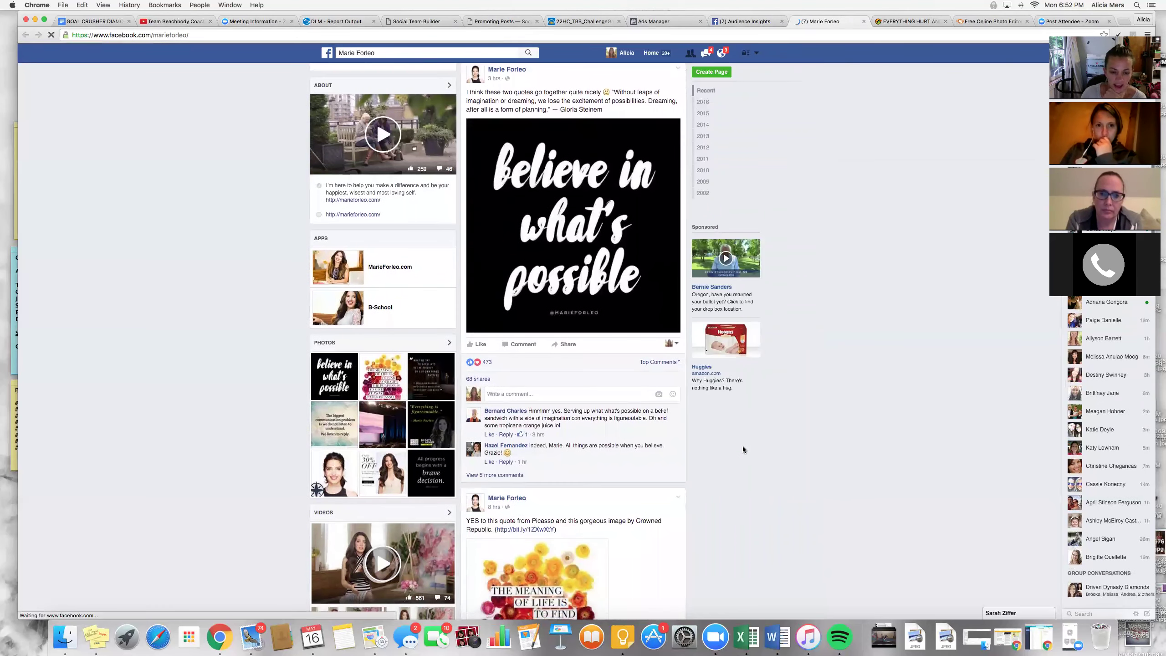
scroll(743, 446, down, 8)
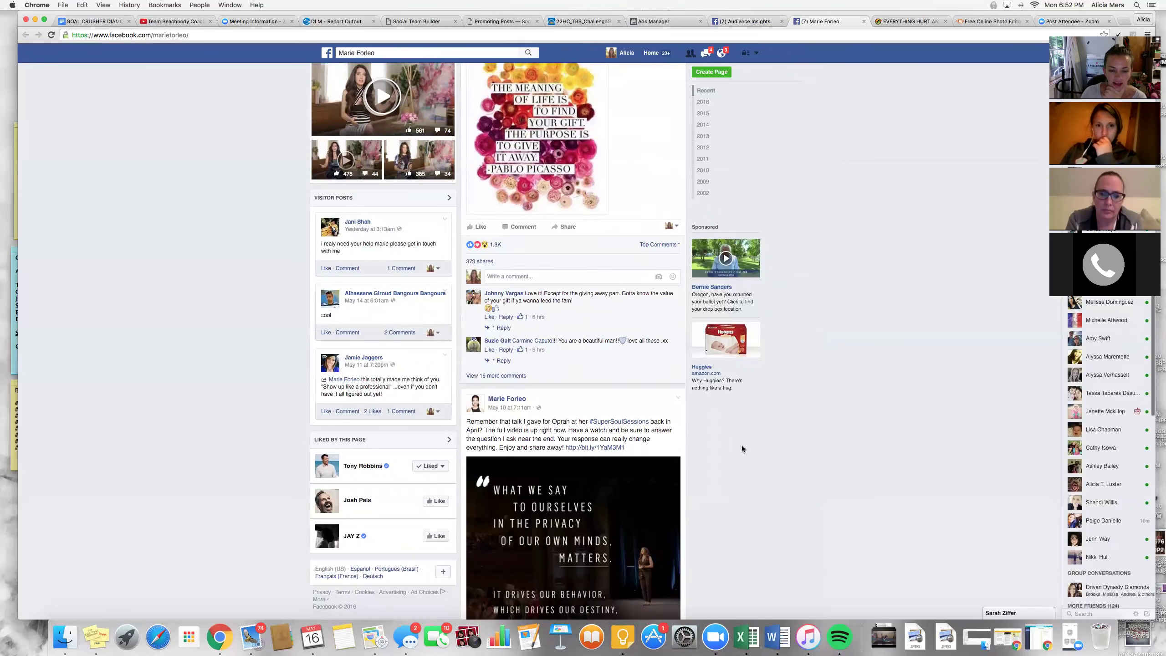
scroll(742, 445, up, 18)
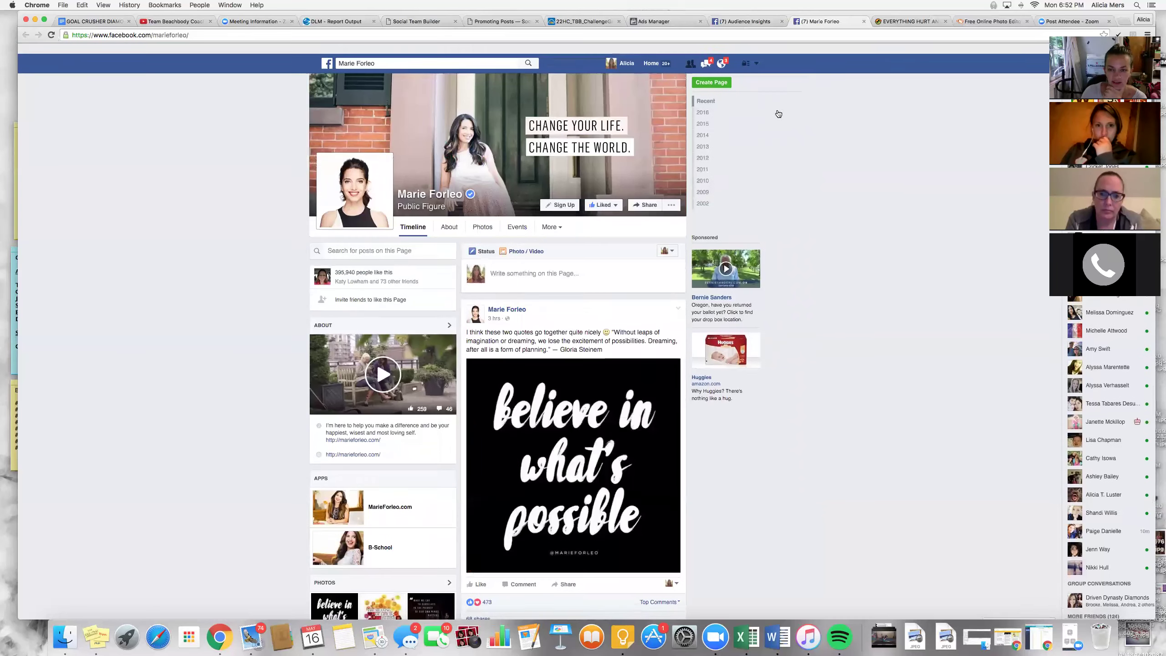
- Return to Audience Insights and add Marie Forleo from the page likes list as an additional interest
click(740, 22)
mouse_move(487, 430)
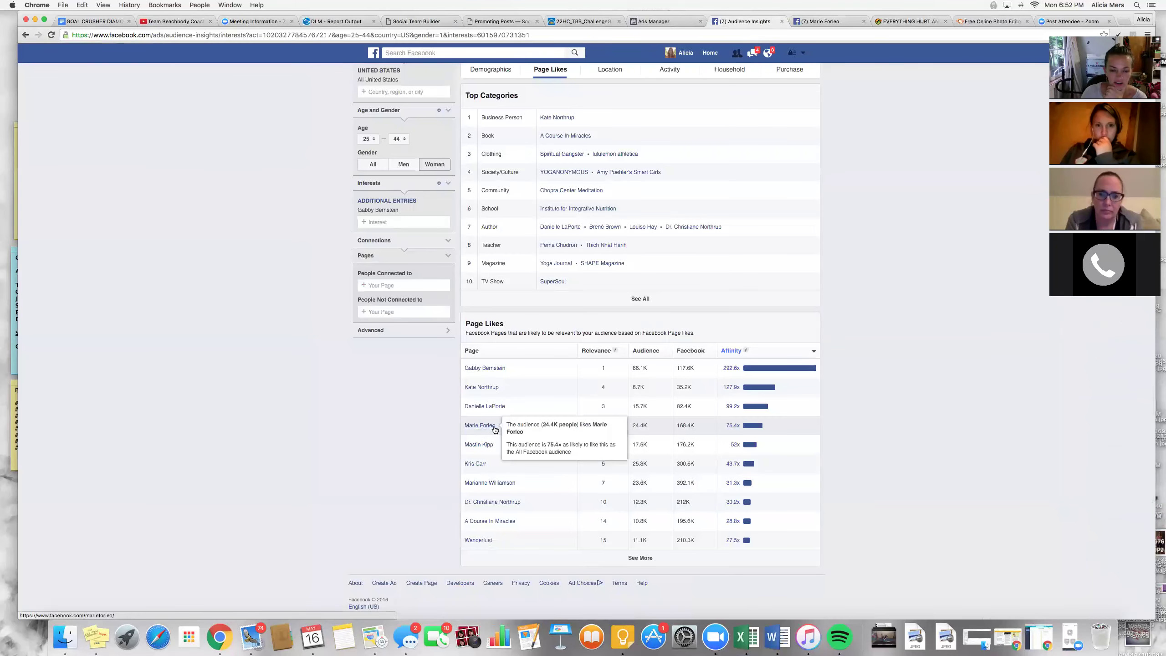
drag(495, 430, 465, 429)
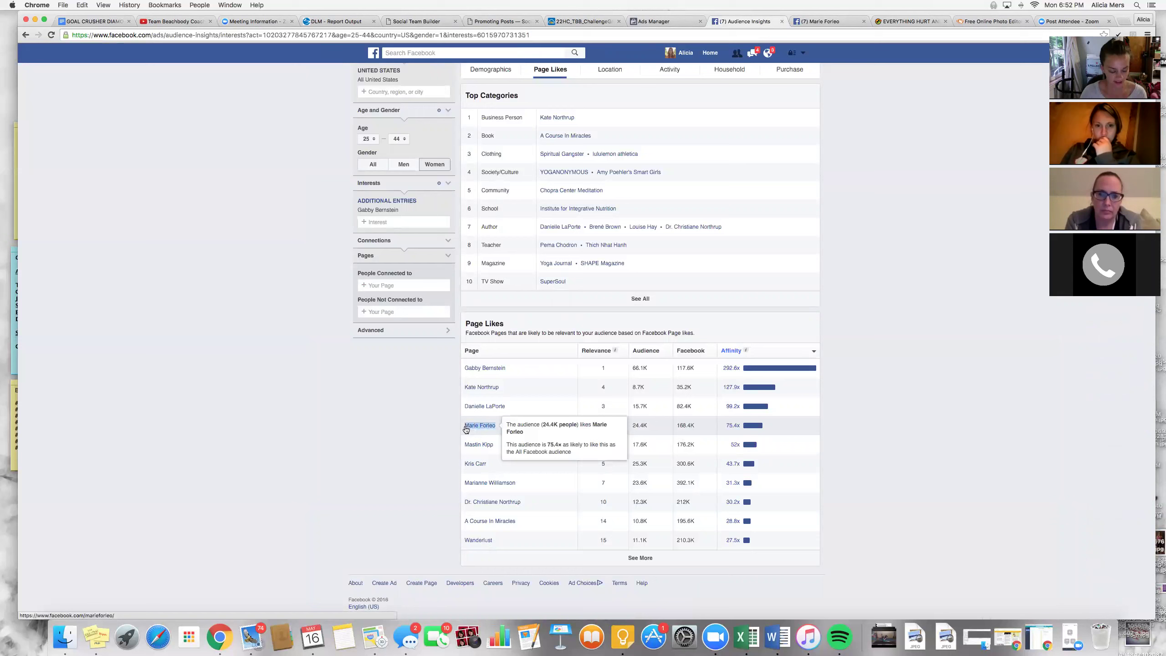
key(super+c)
click(387, 223)
key(super+v)
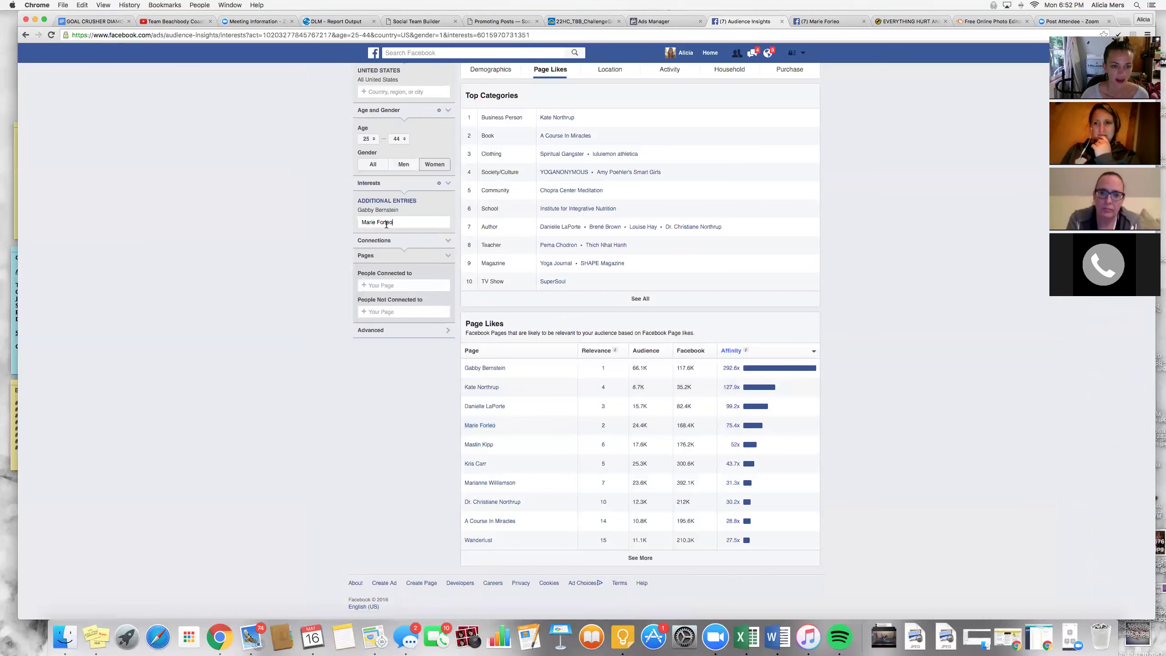
click(386, 236)
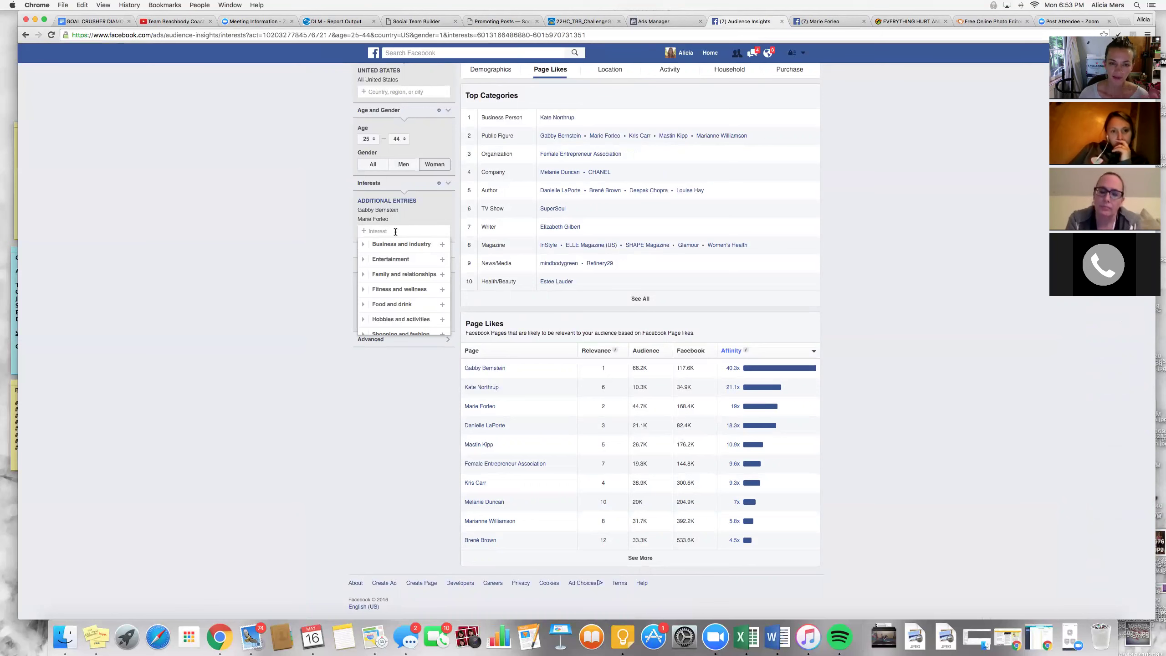
- Examine the updated page likes, browse the Female Entrepreneur Association page's posts and cover image, and close that page
scroll(395, 232, up, 2)
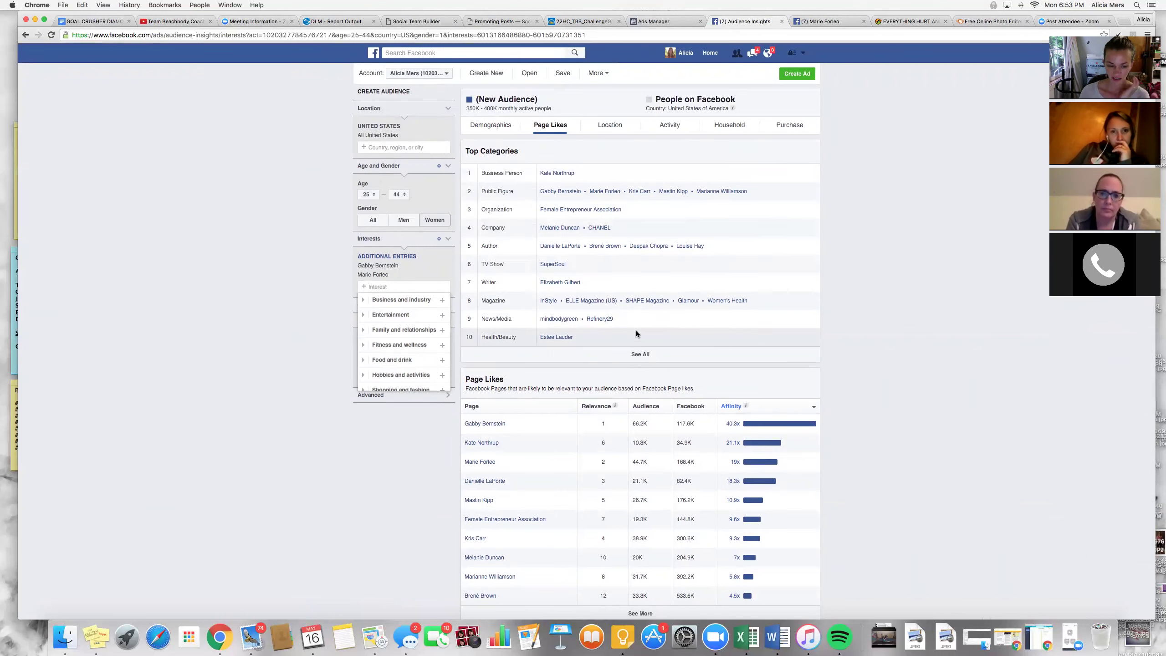
scroll(542, 388, down, 2)
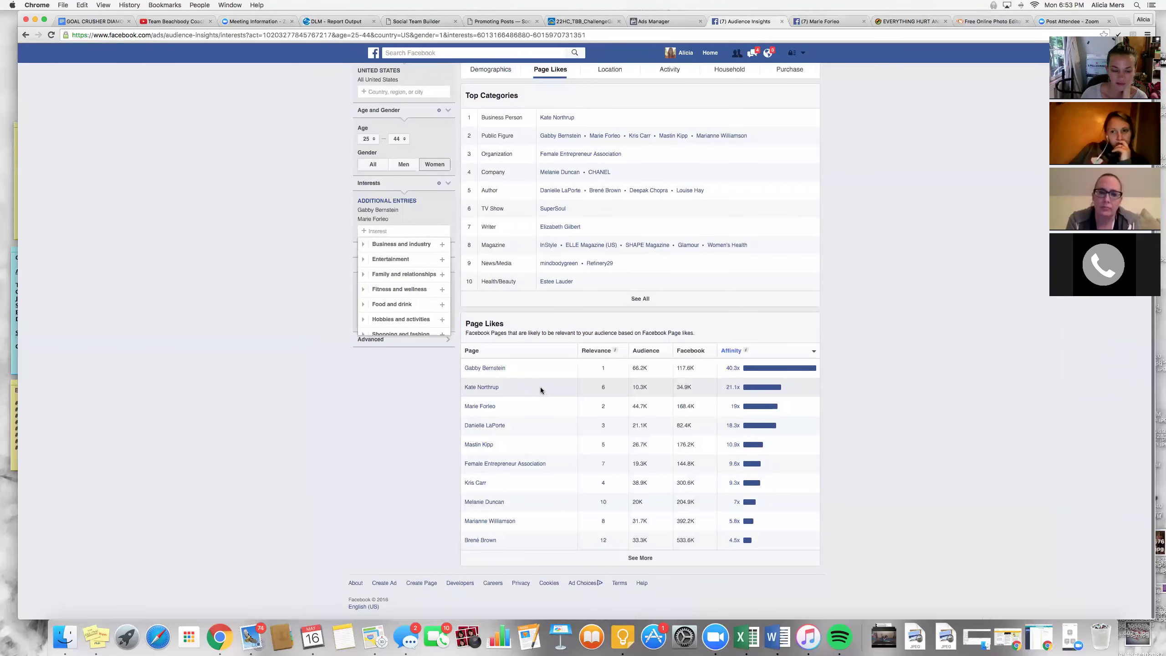
click(513, 462)
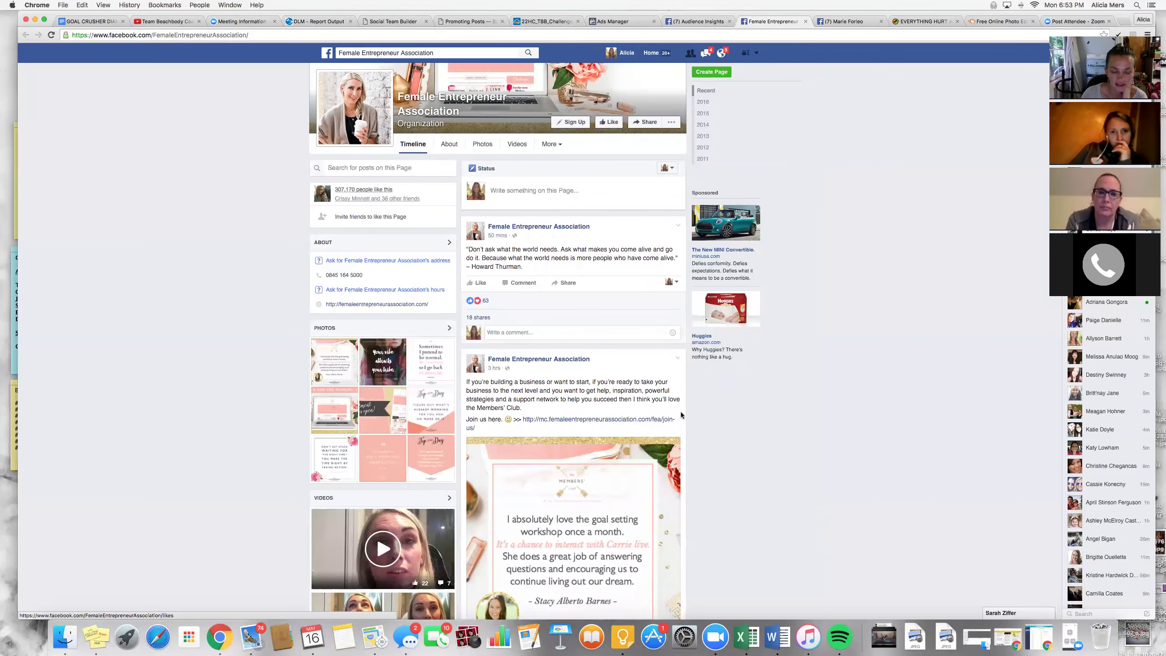
scroll(680, 412, down, 10)
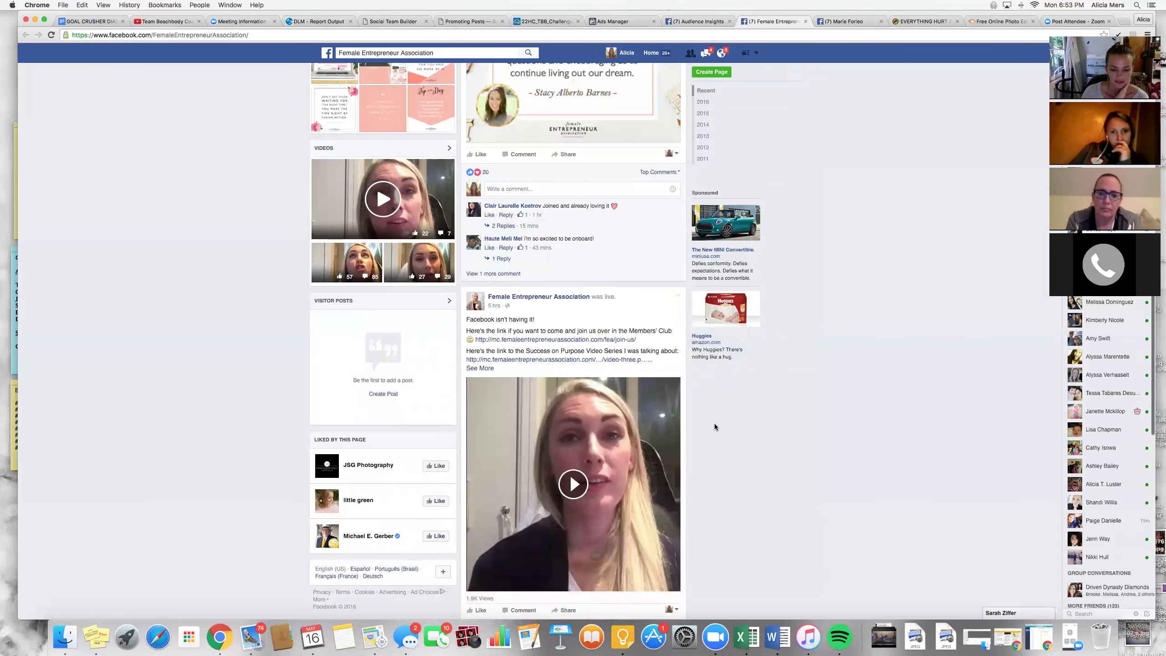
scroll(714, 426, down, 2)
scroll(715, 427, down, 2)
scroll(715, 427, down, 8)
scroll(715, 423, down, 8)
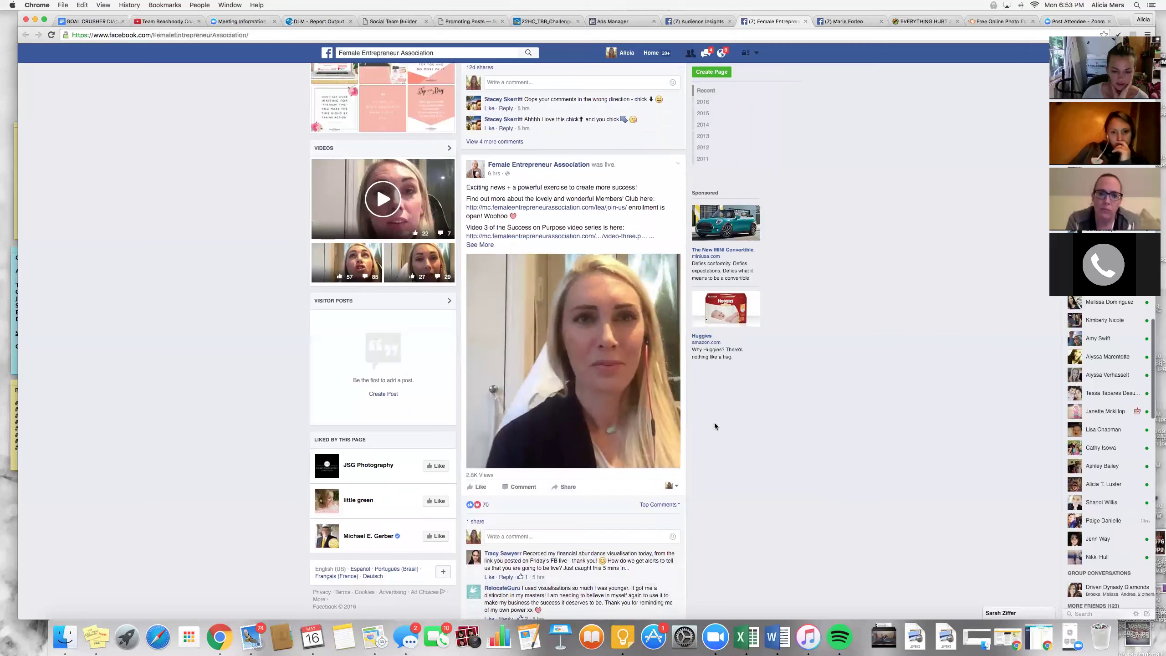
scroll(714, 423, down, 3)
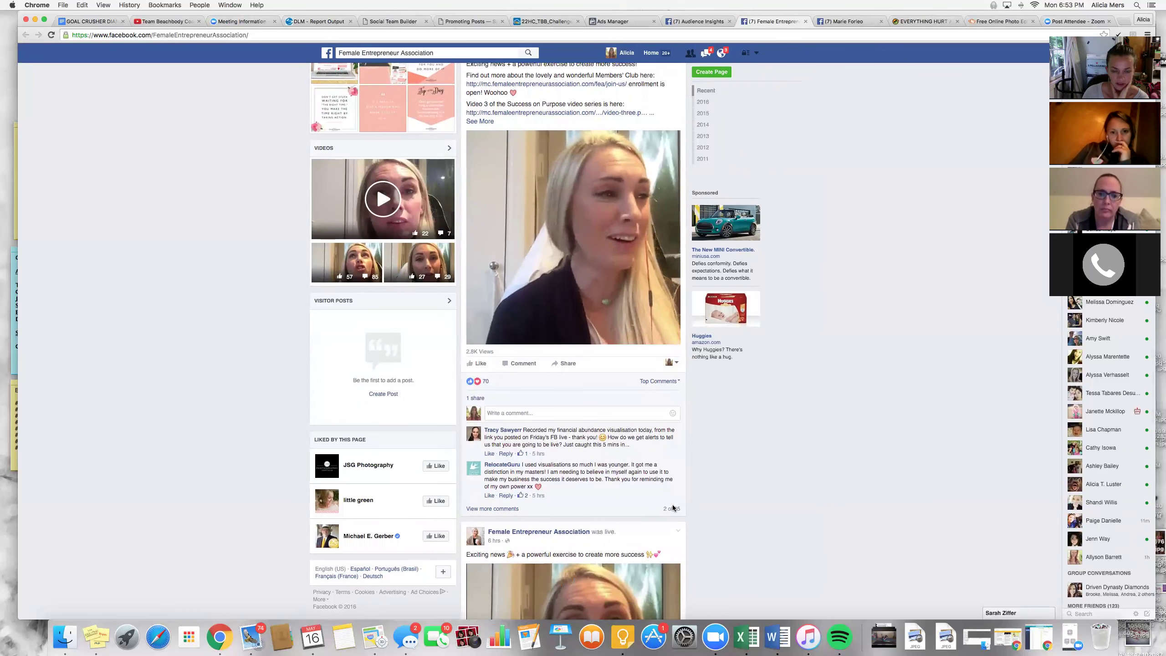
scroll(673, 507, up, 20)
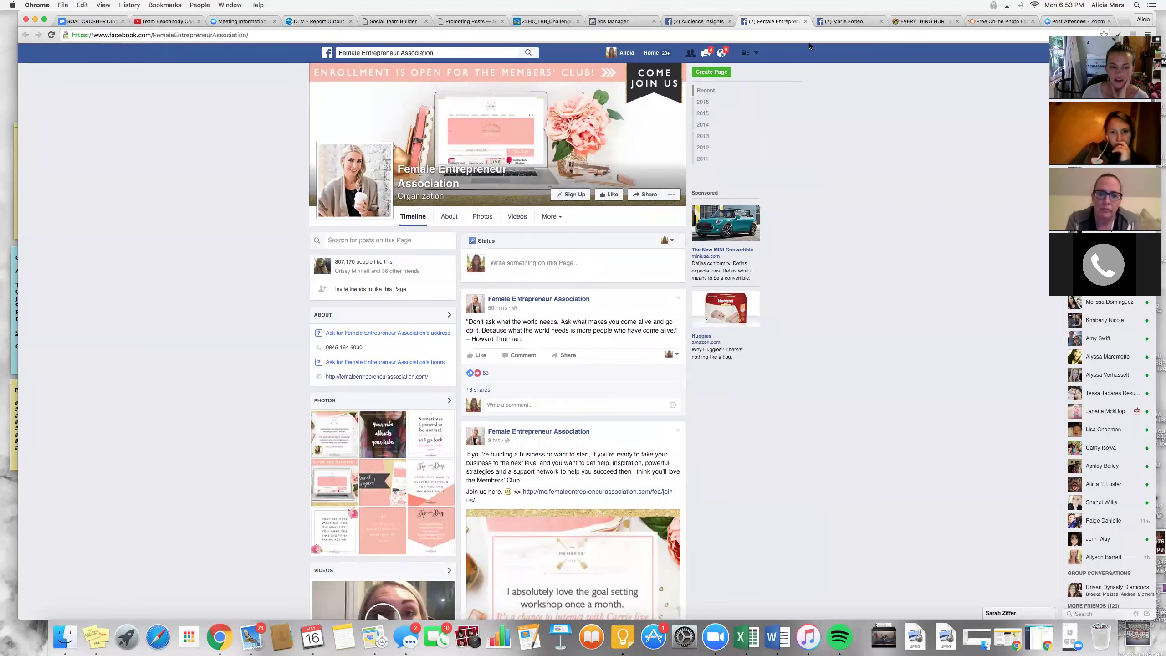
click(805, 22)
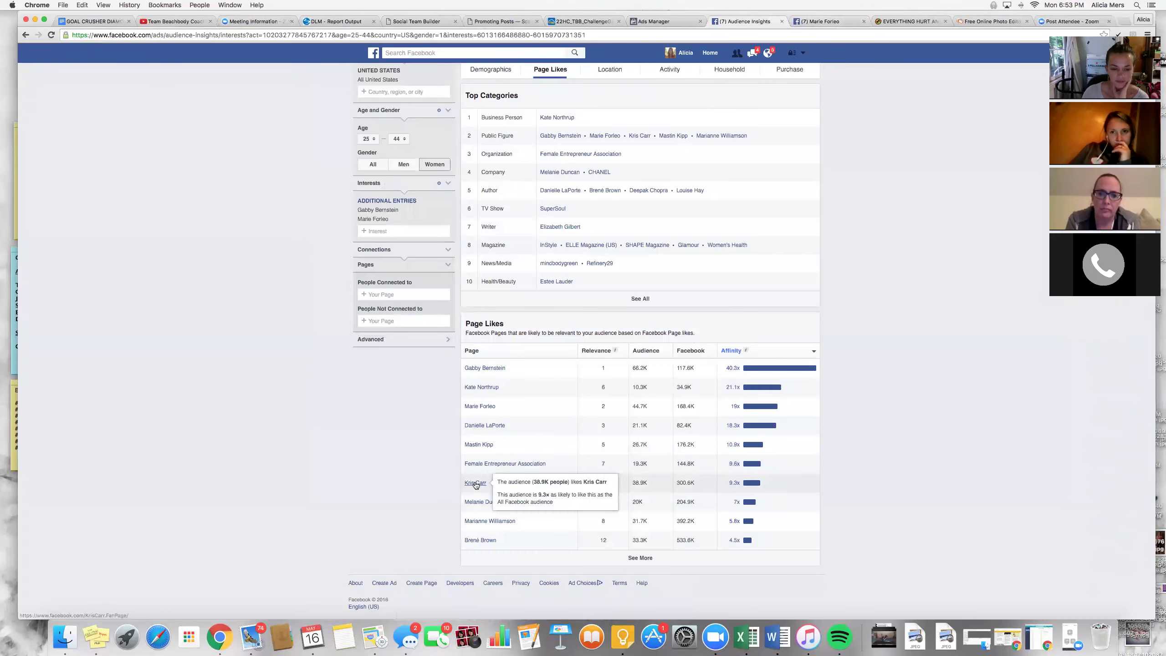
- Add Female Entrepreneur Association from the page likes list as an additional audience interest
drag(546, 463, 462, 463)
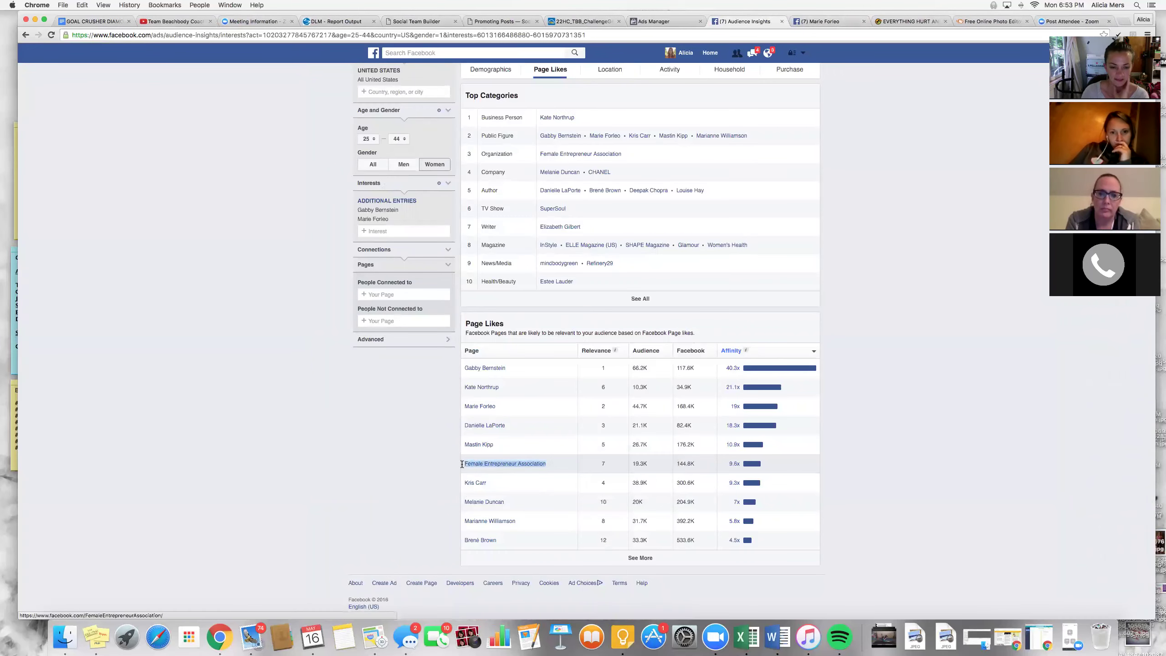
key(super+c)
click(395, 231)
key(super+v)
click(397, 246)
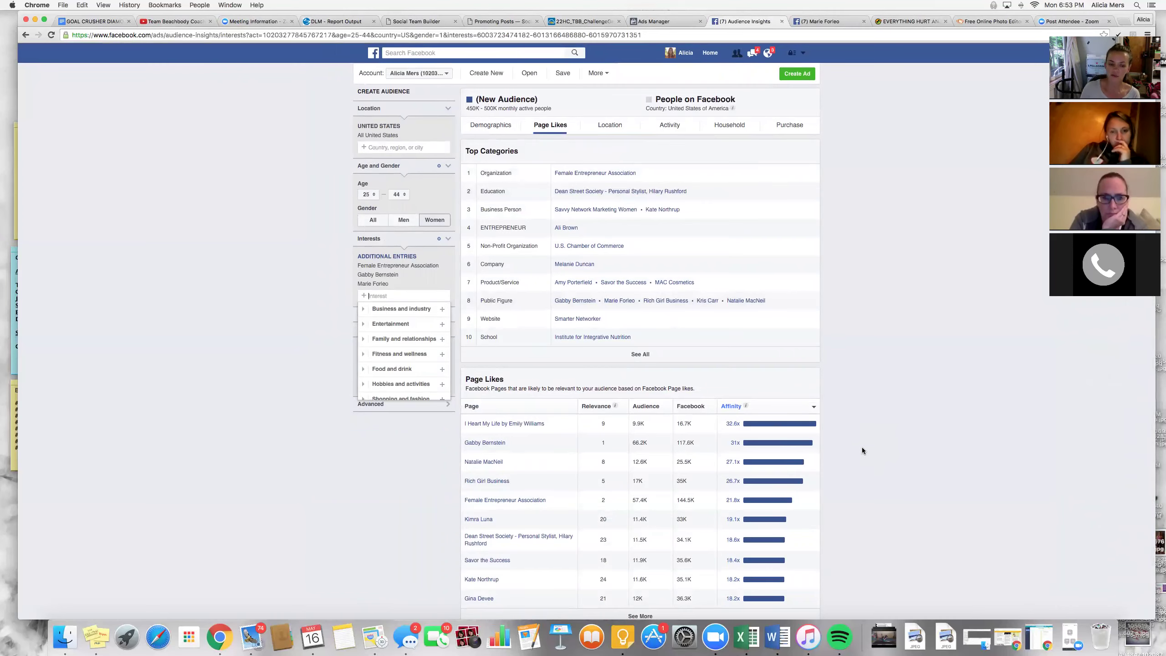
- View the Savor the Success page from the page likes list, and close it along with the Marie Forleo page
scroll(862, 446, down, 2)
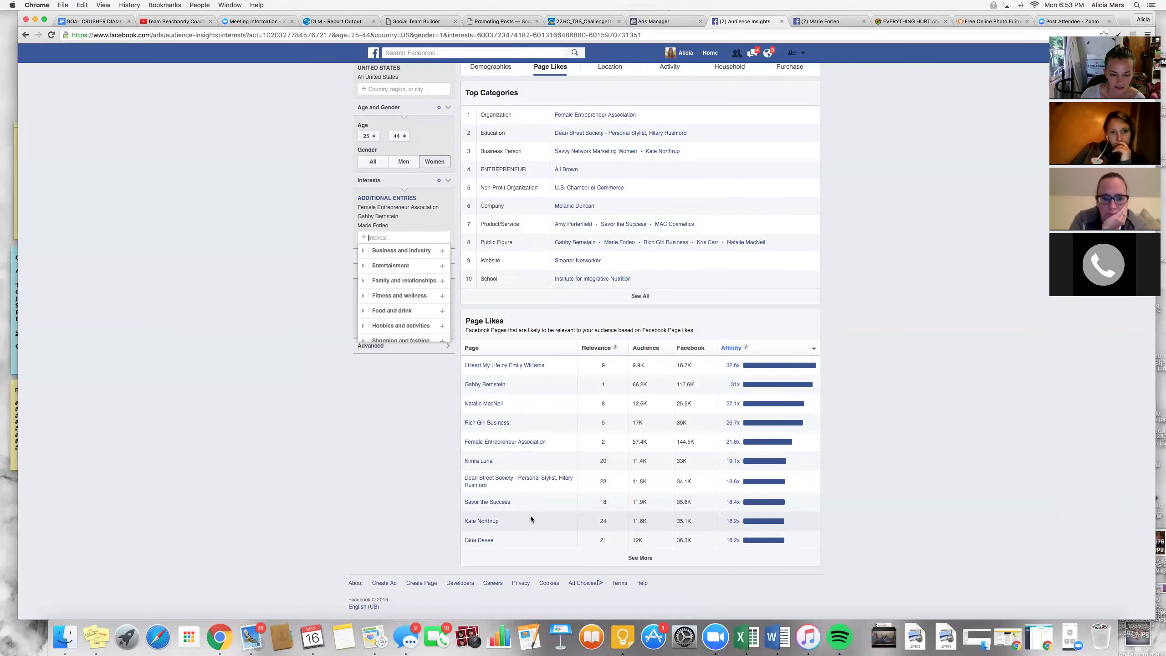
click(502, 503)
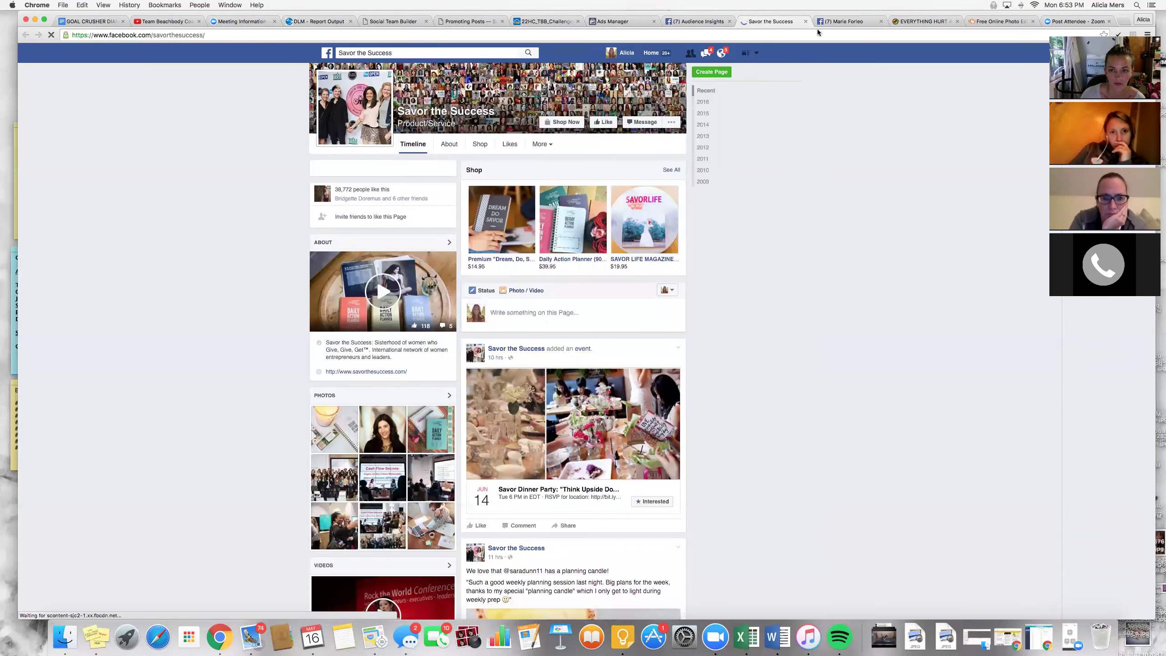
click(805, 22)
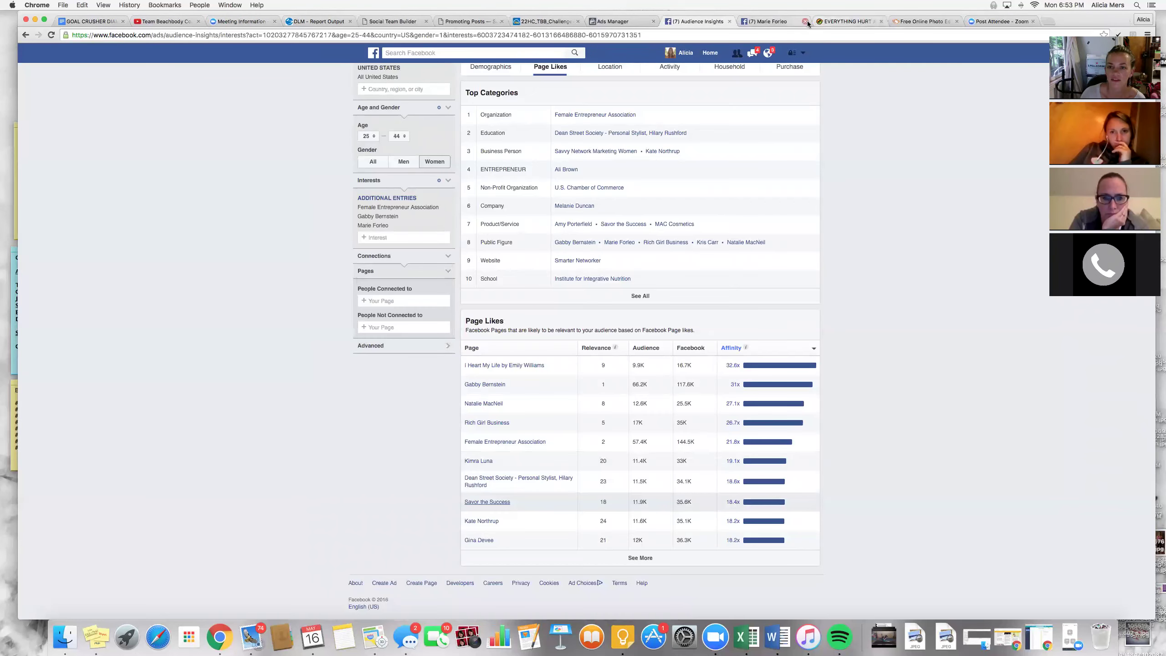
click(806, 22)
- View the I Heart My Life by Emily Williams page from the page likes list and close it
mouse_move(789, 384)
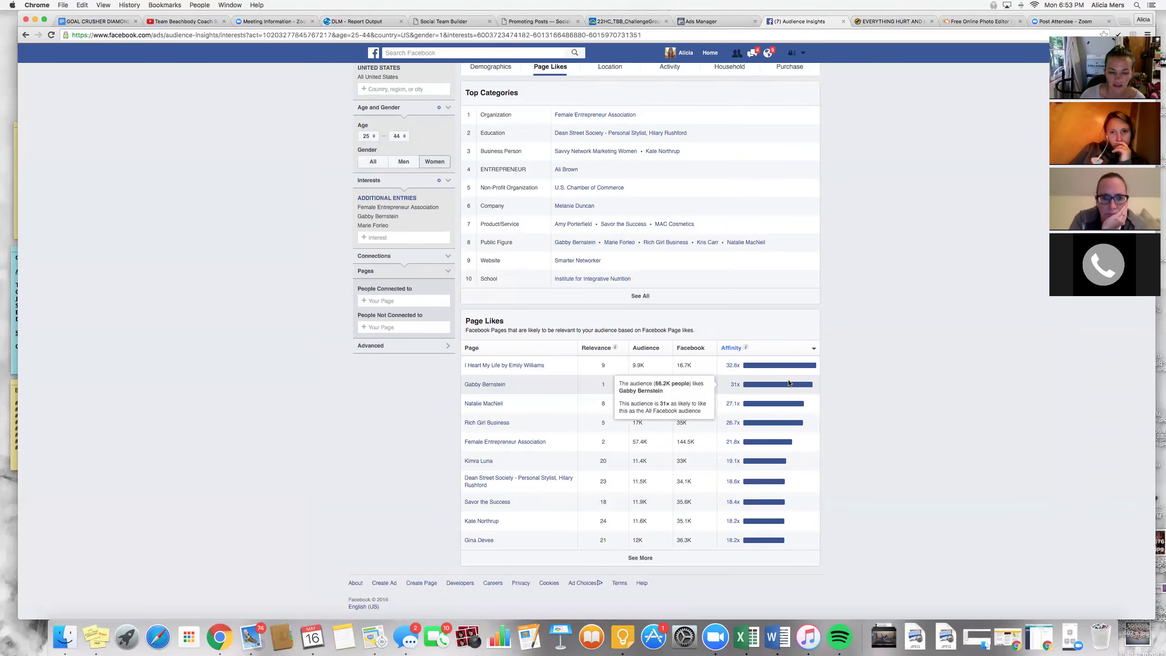
click(517, 367)
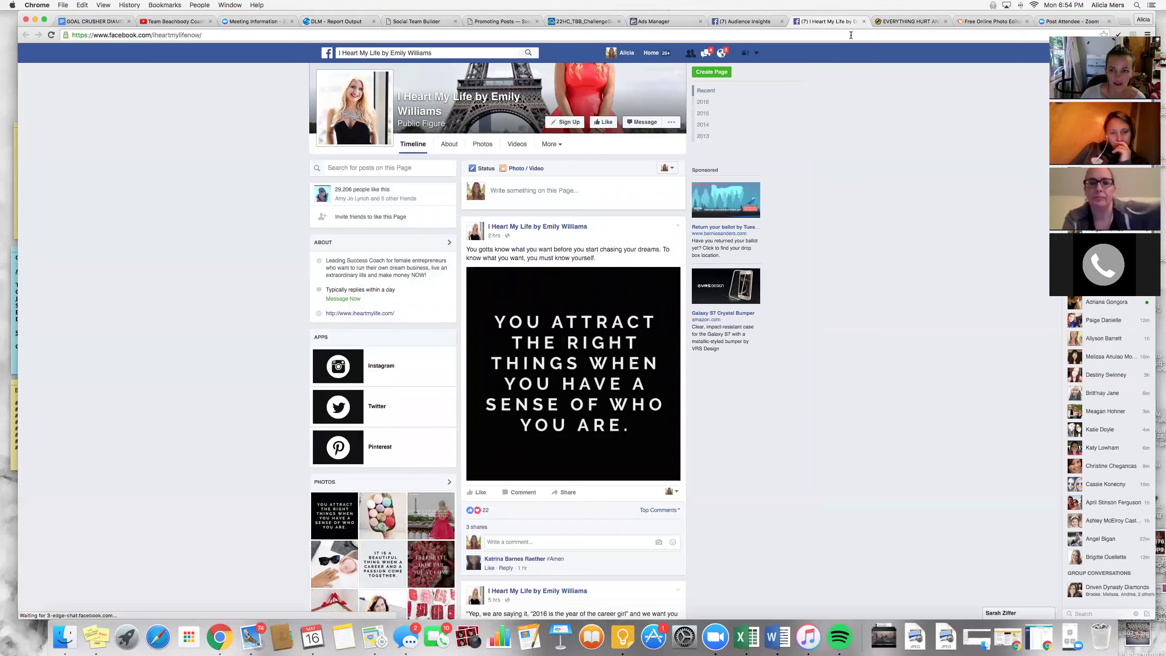
click(863, 22)
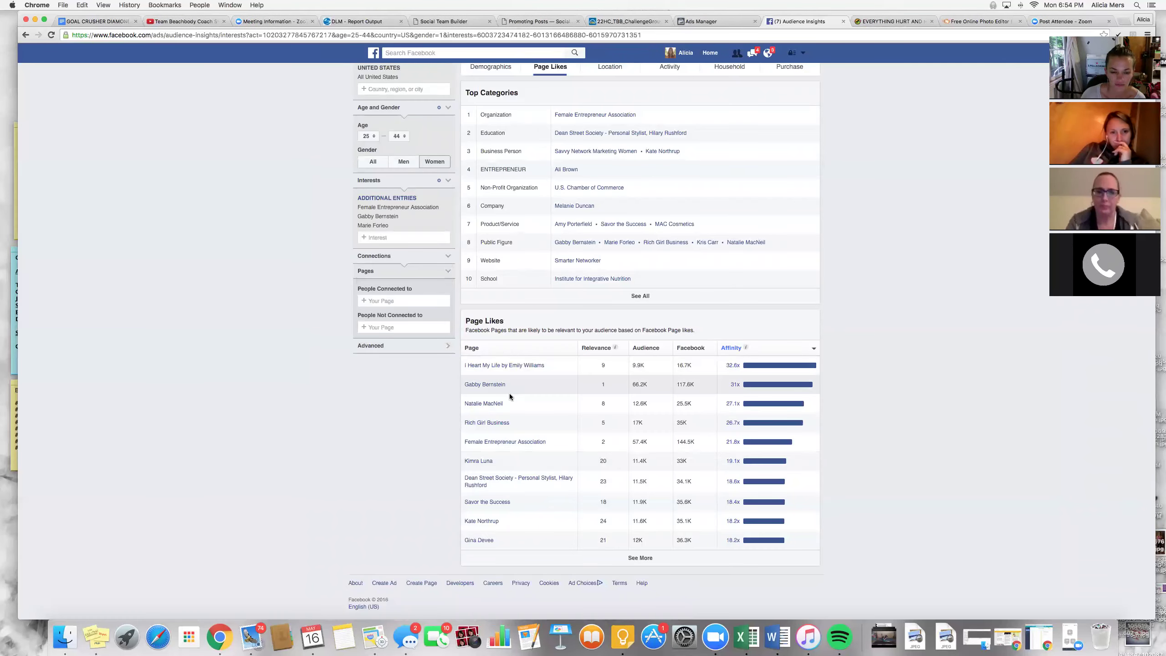
- Open the Natalie MacNeil page from the page likes list, review its posts and header, and close it
click(494, 402)
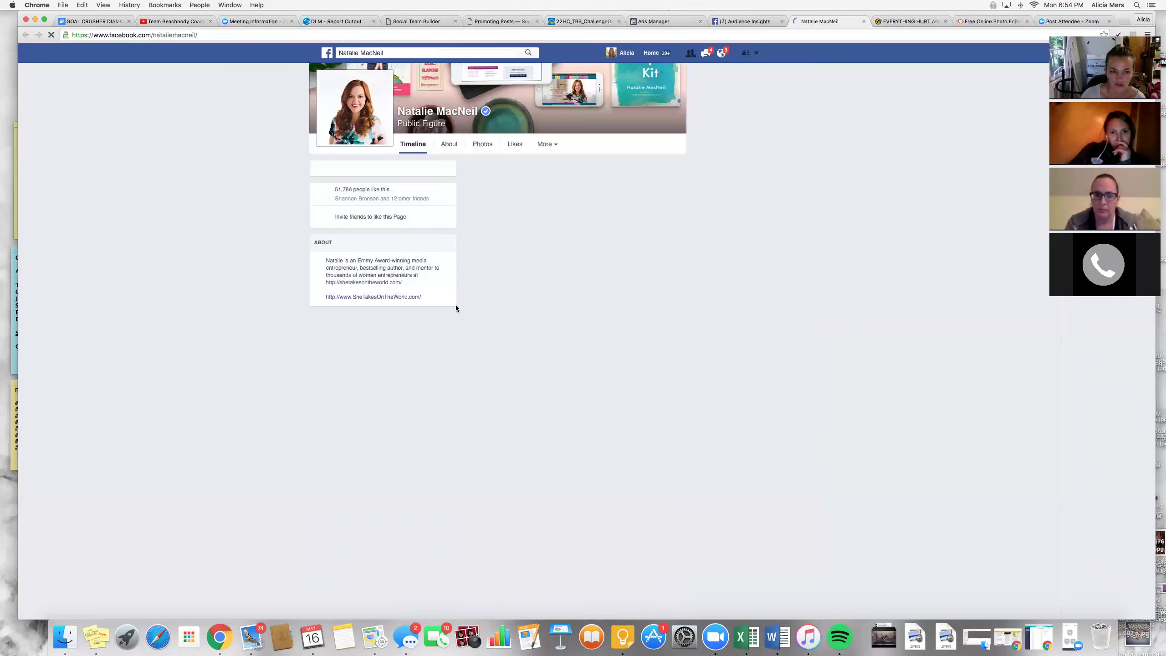
scroll(516, 322, down, 1)
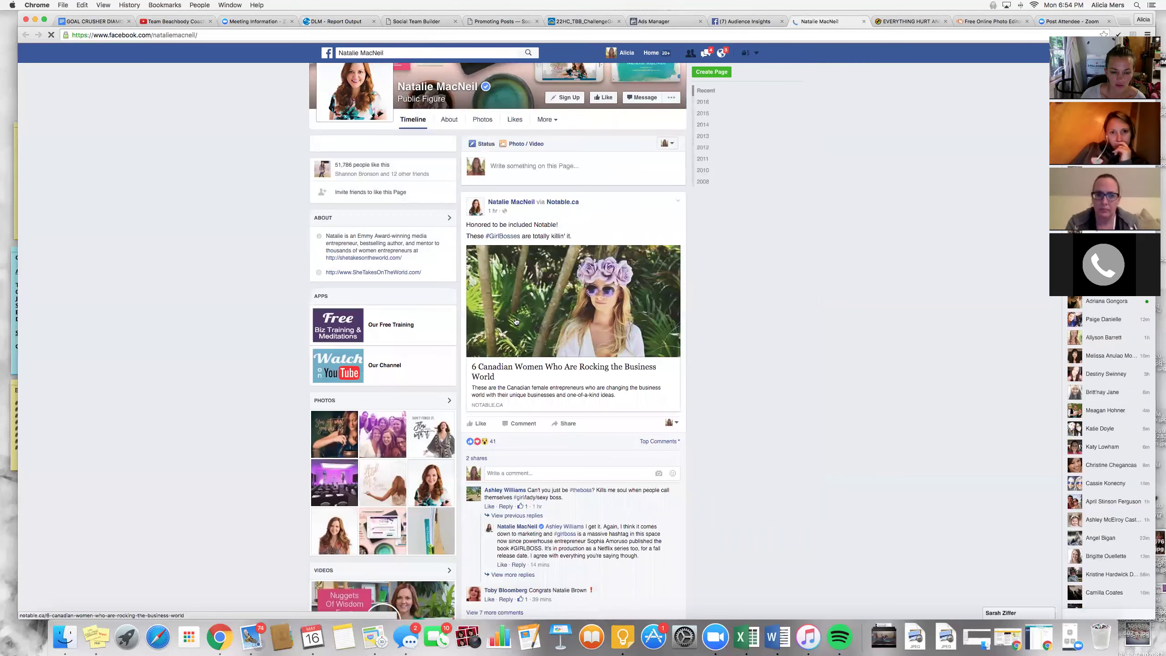
scroll(516, 321, down, 10)
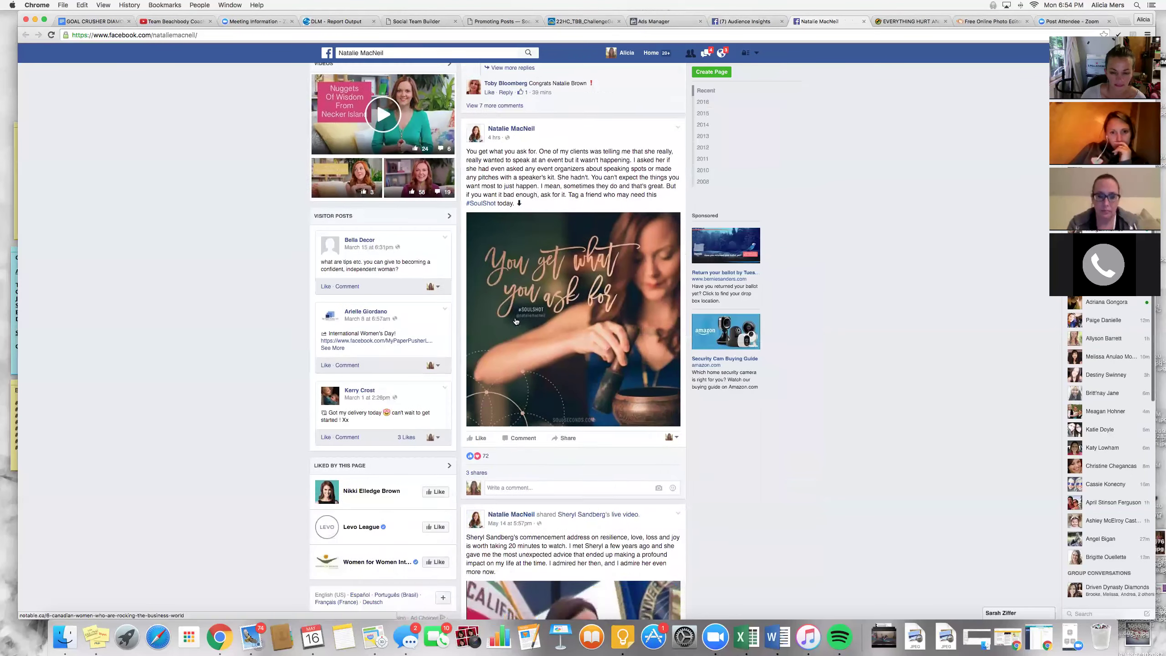
scroll(516, 322, down, 12)
scroll(515, 319, down, 7)
scroll(515, 316, down, 5)
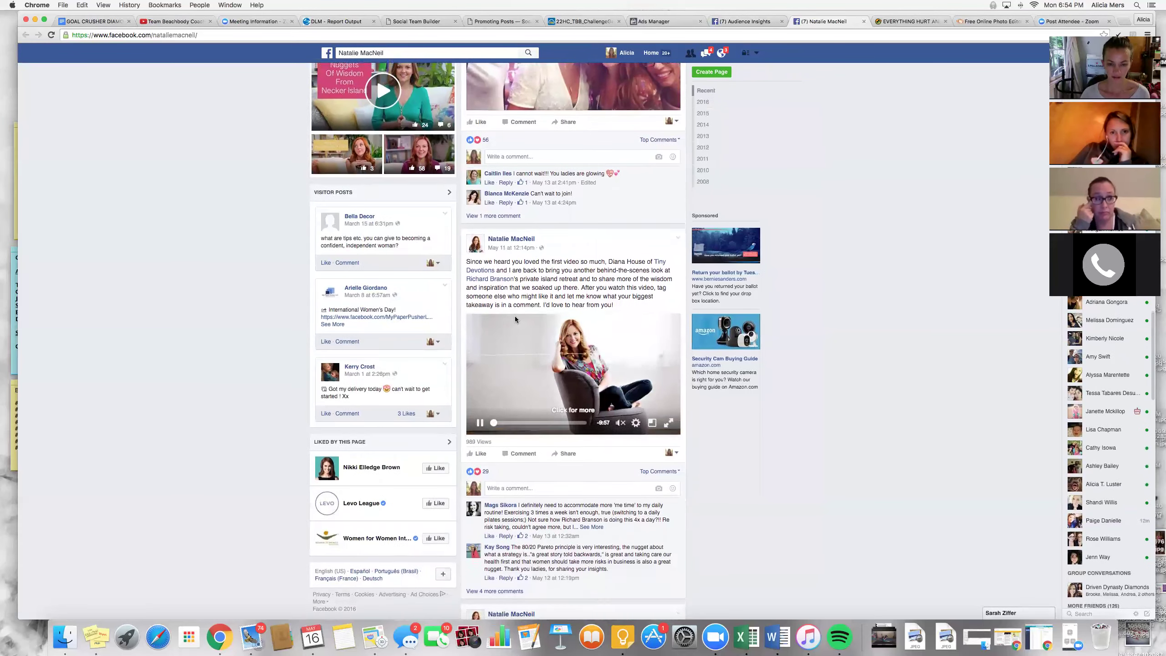
scroll(515, 316, up, 20)
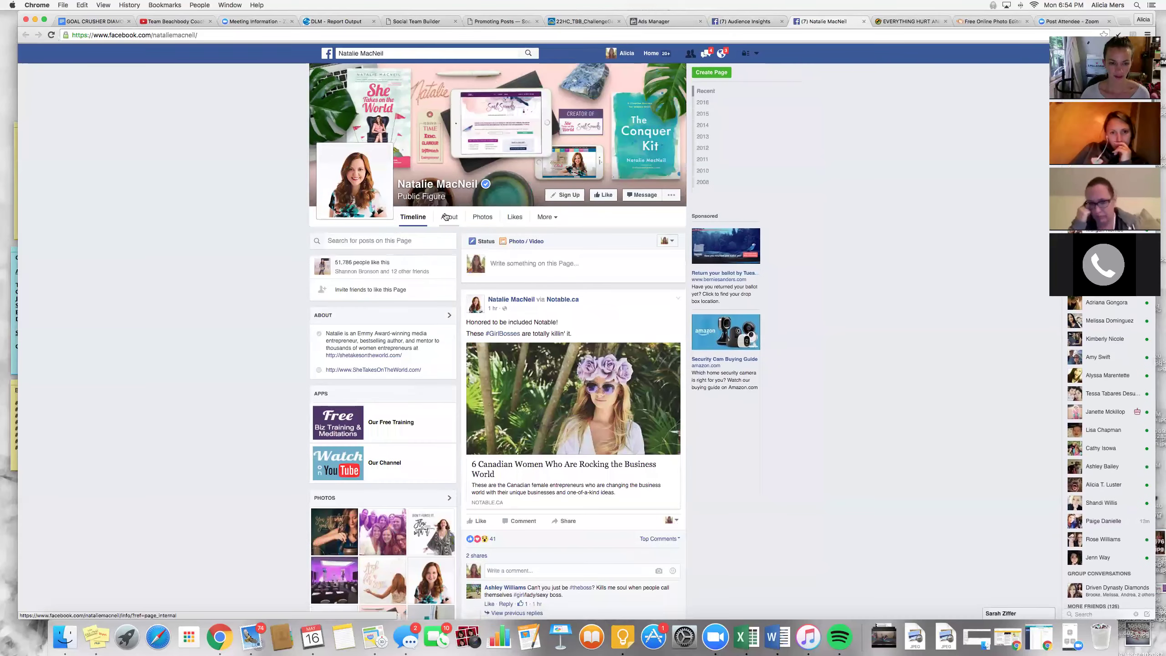
click(863, 21)
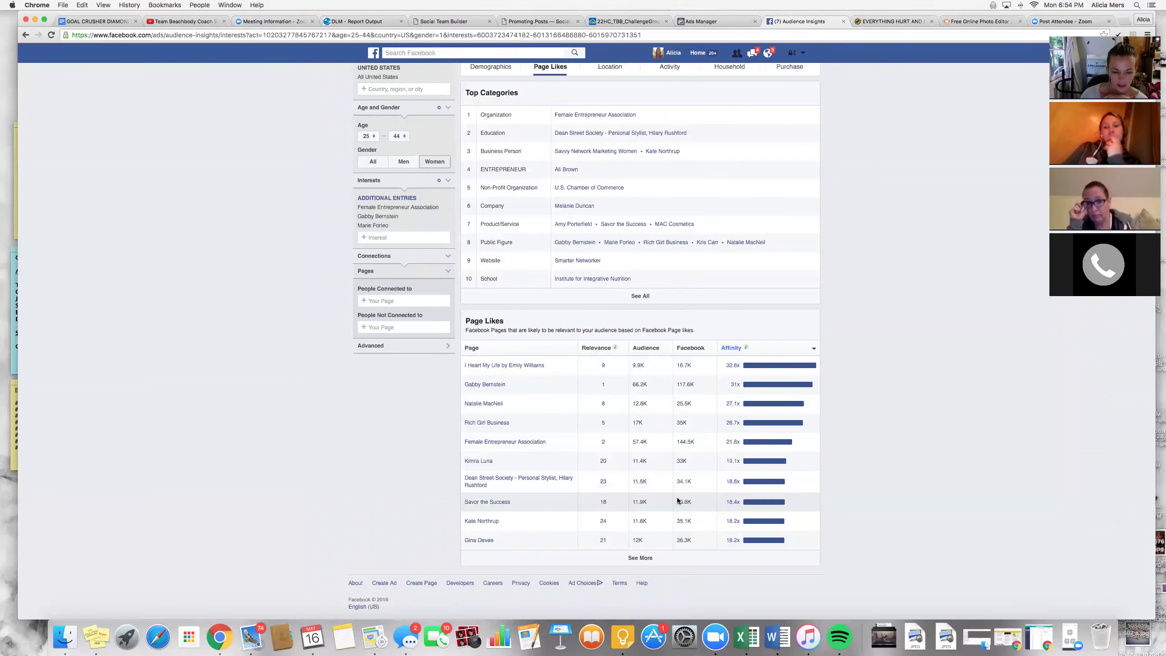
- View the Kate Northrup page from the page likes list, close it, and return to the audience overview
click(481, 521)
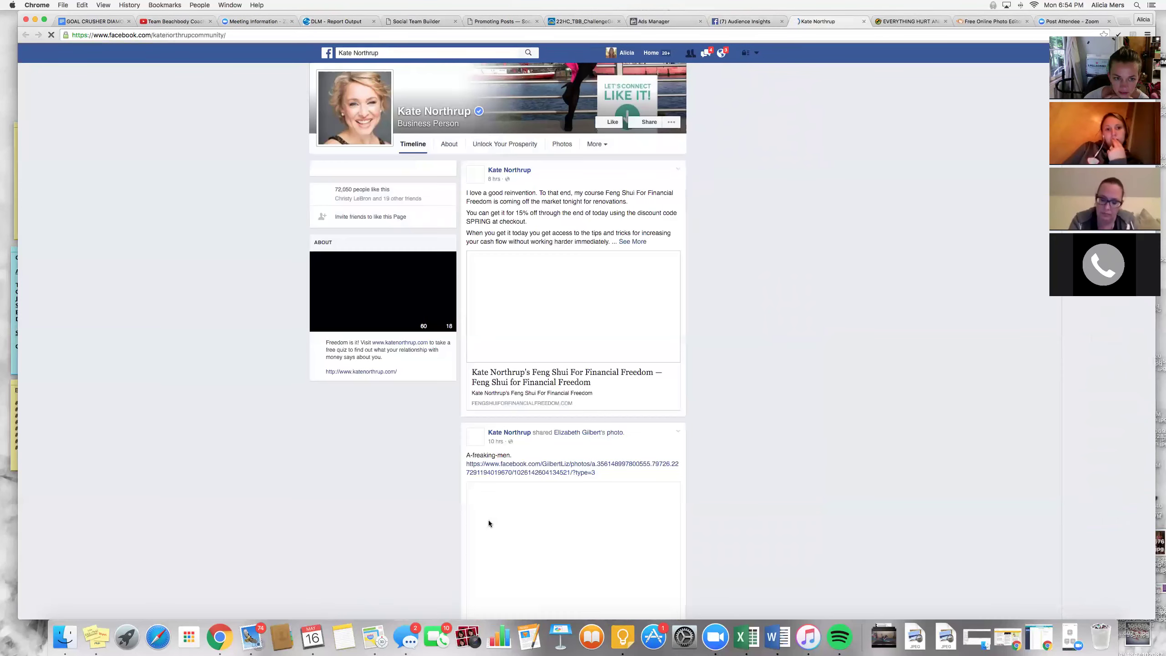
click(864, 21)
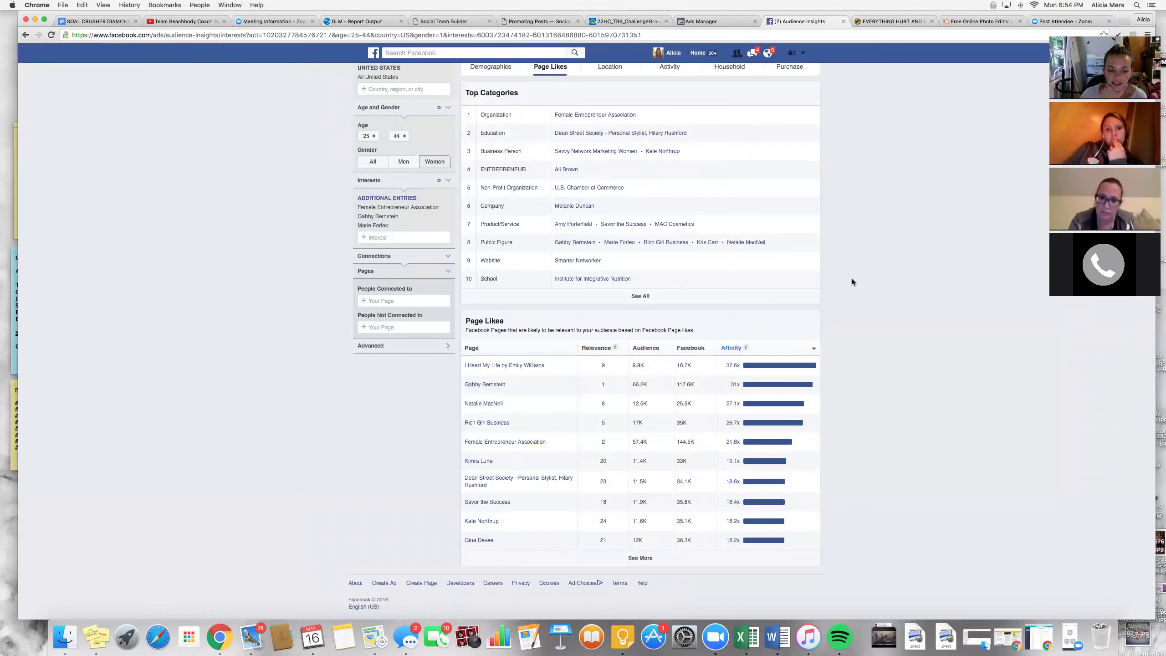
scroll(853, 282, up, 3)
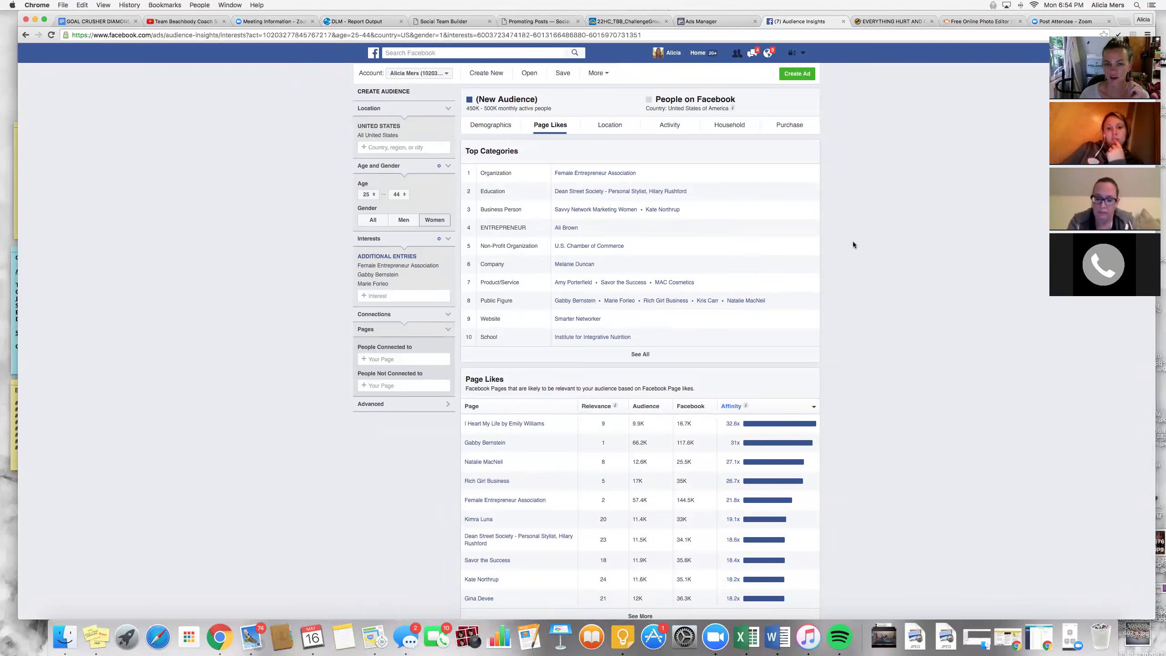
- View the save options for the new audience, cancel them, and leave Audience Insights for the Facebook home page without saving
click(564, 74)
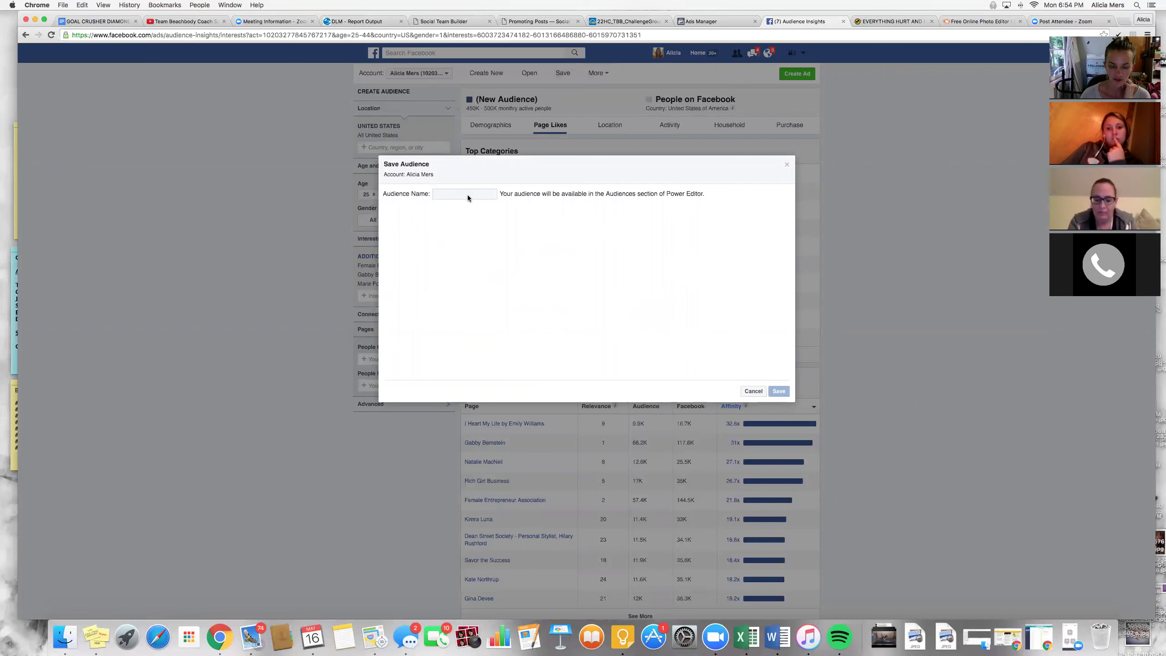
click(752, 390)
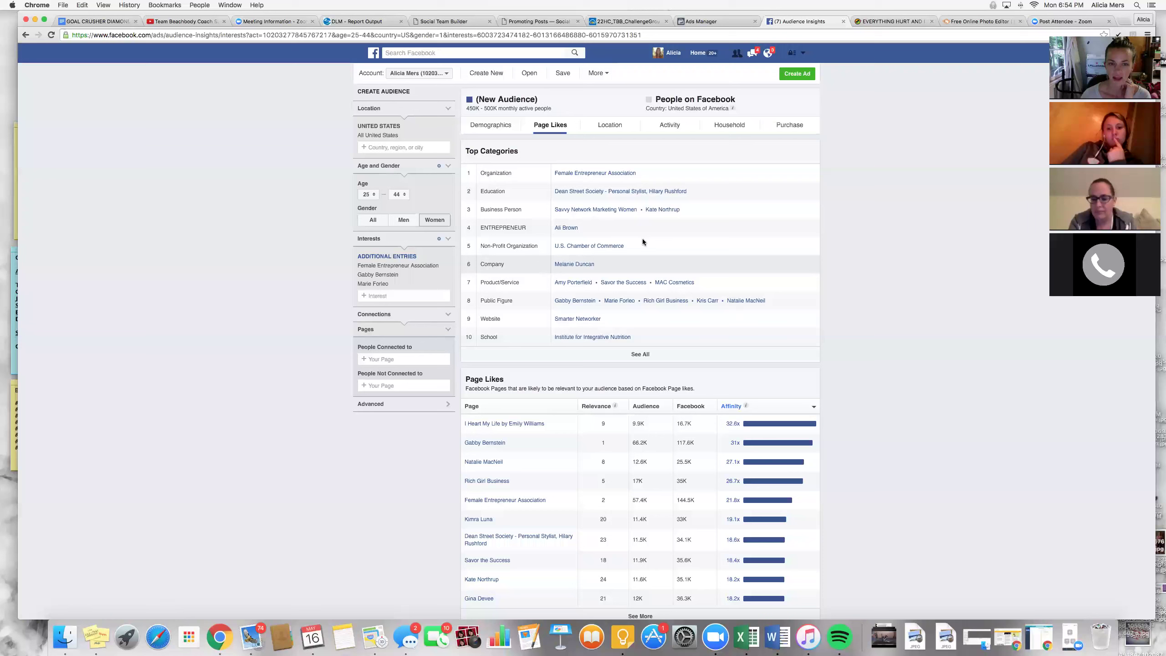
click(697, 54)
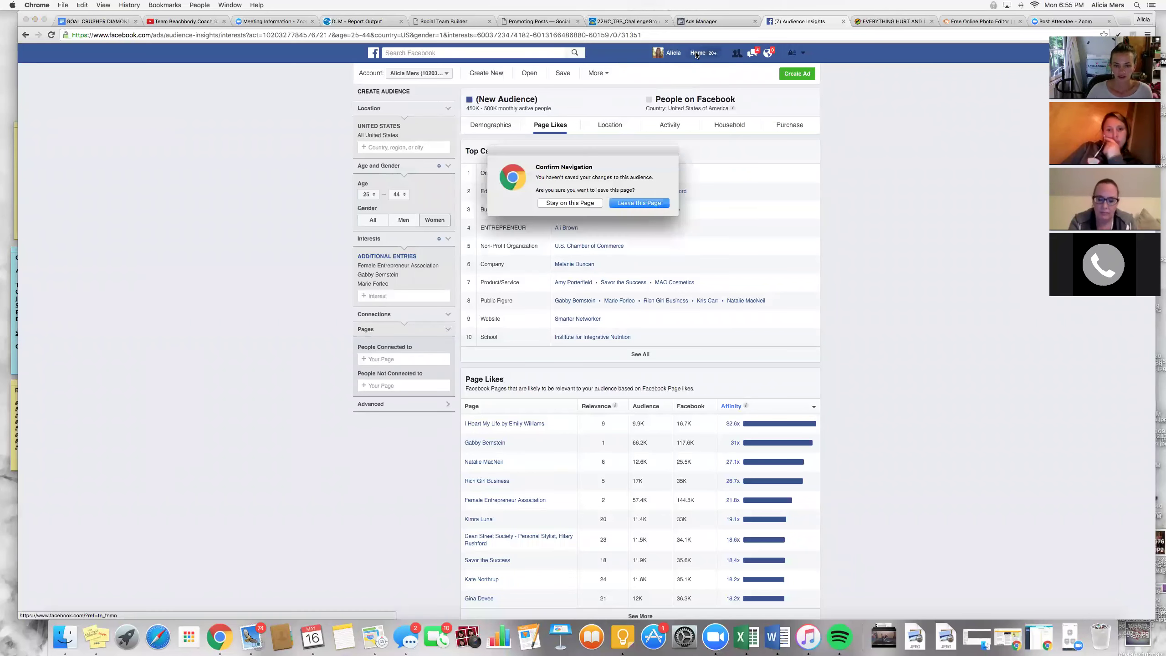
click(641, 203)
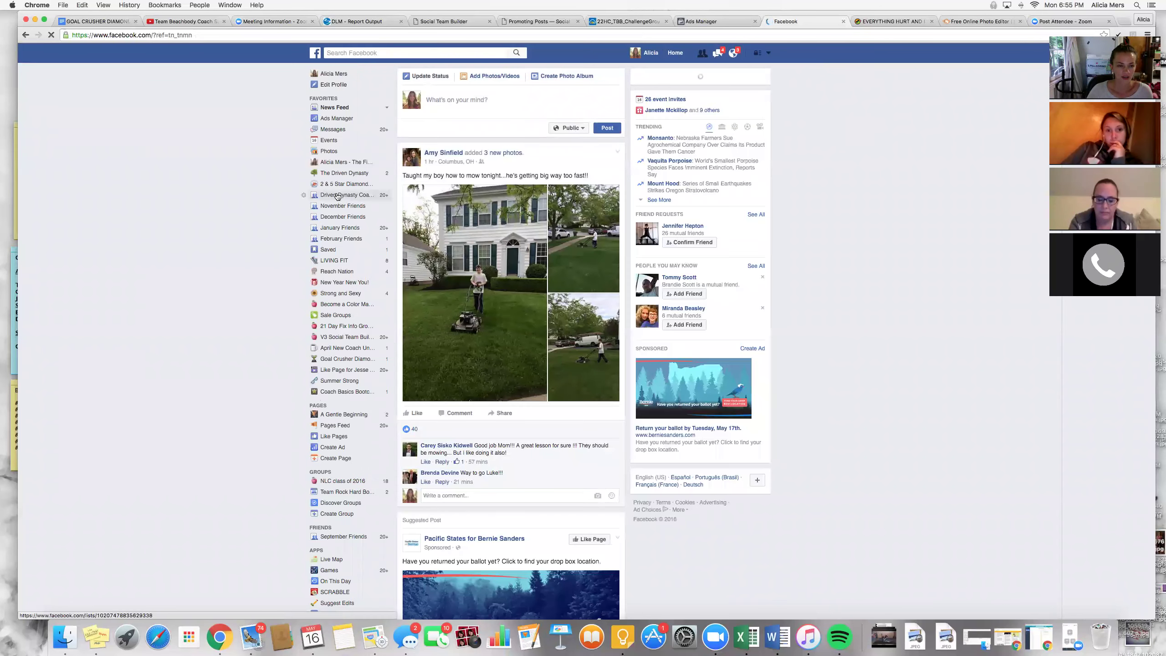
- Open Power Editor from Ads Manager and display the ads in the Video 2 ad set
click(333, 118)
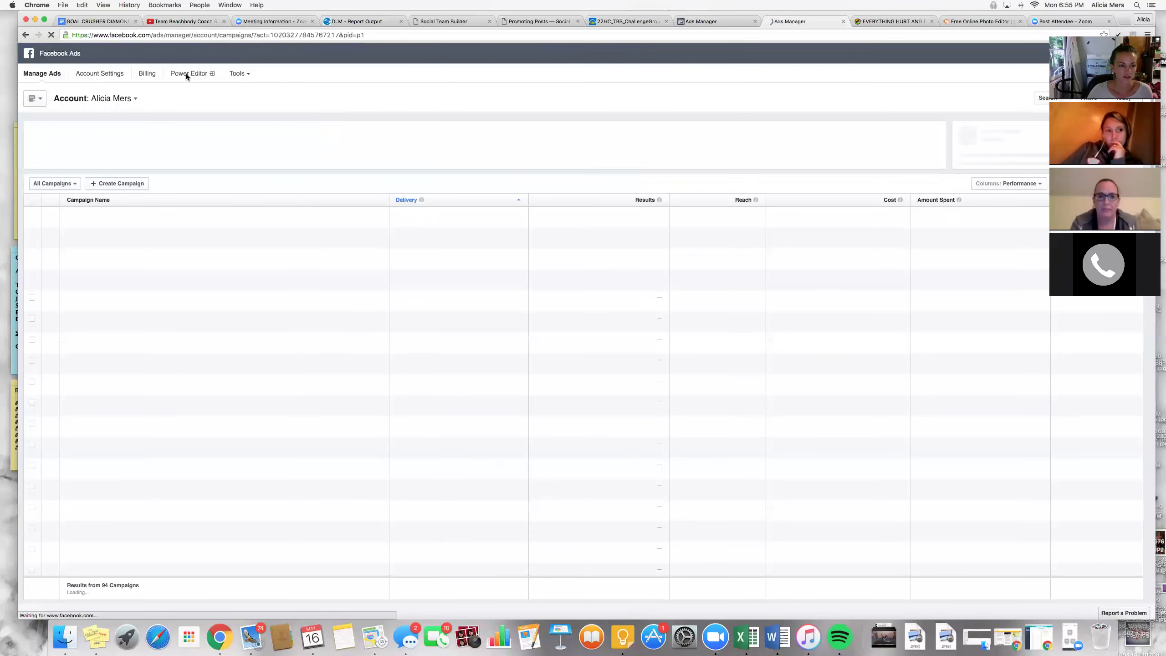
click(190, 73)
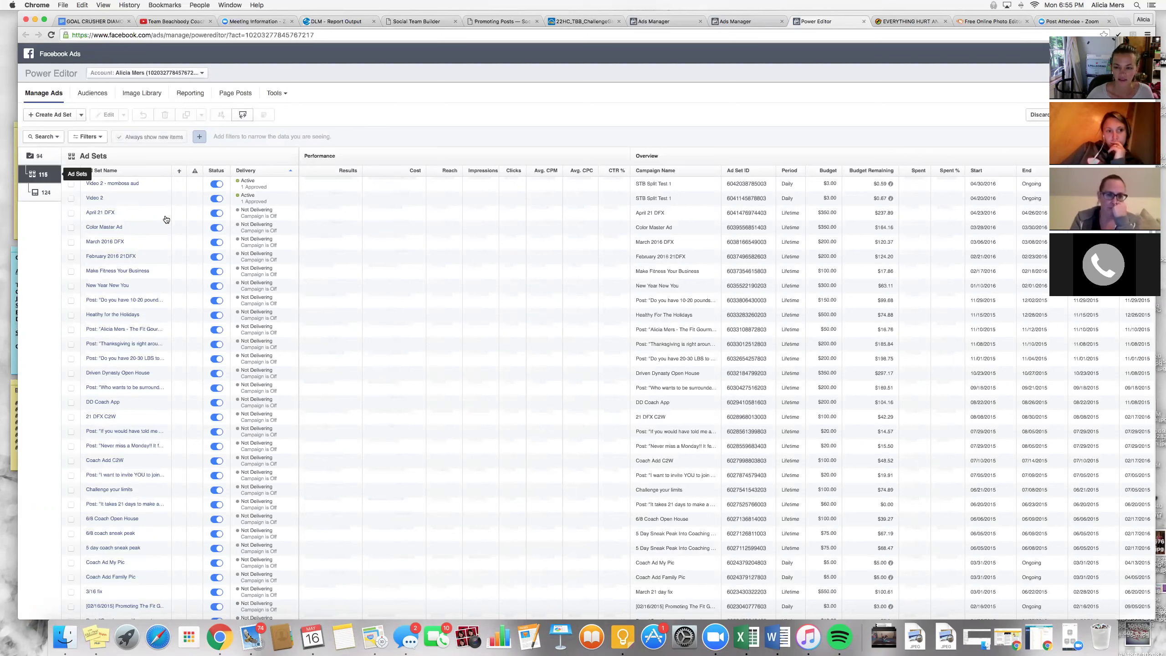
click(96, 198)
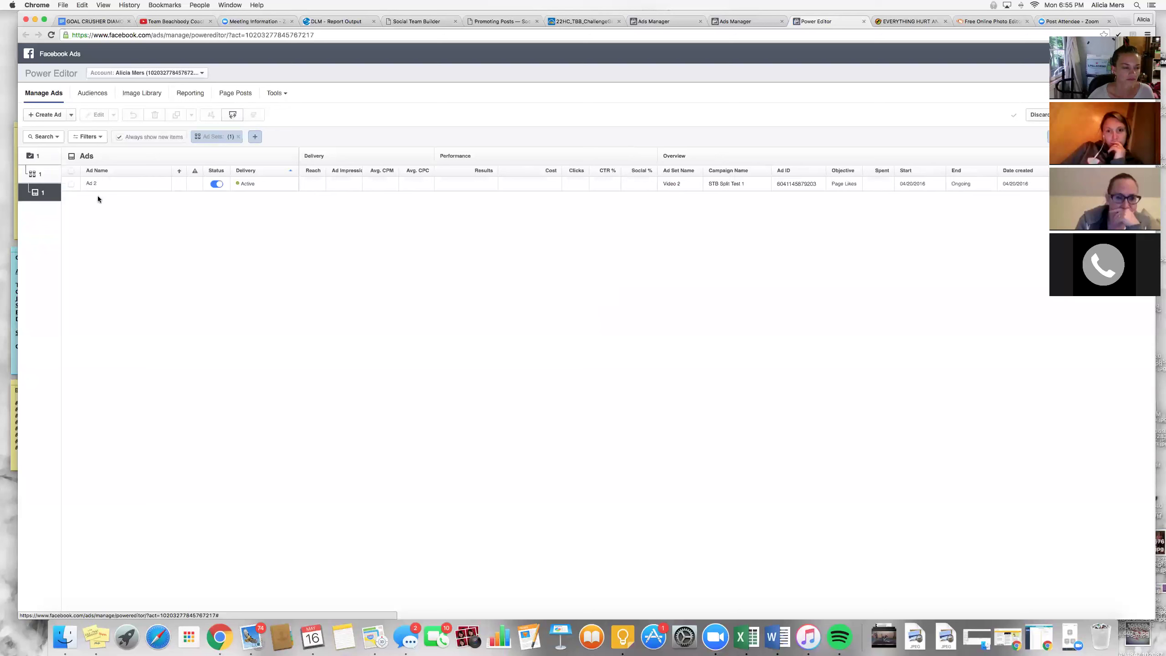